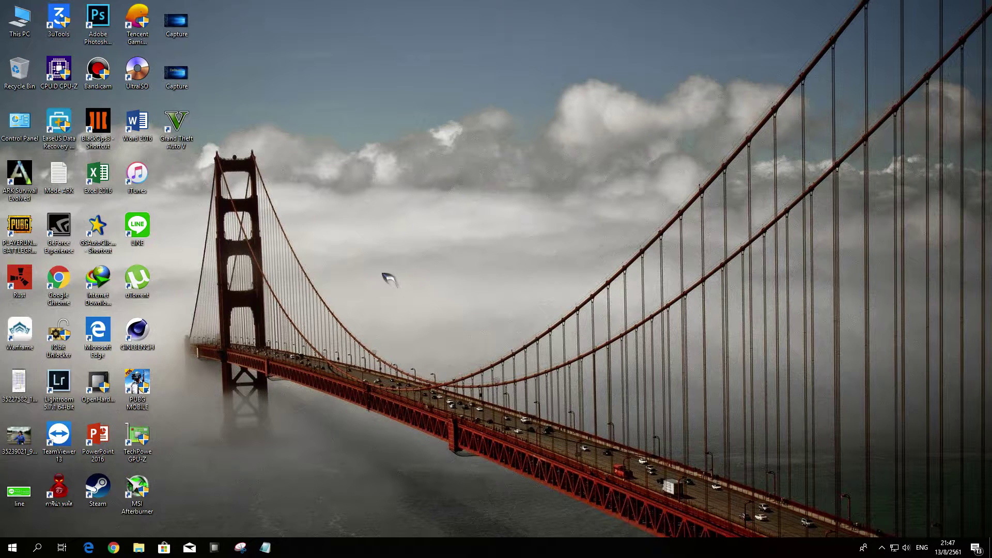
{"action": "right_click", "coordinate": [202, 183]}
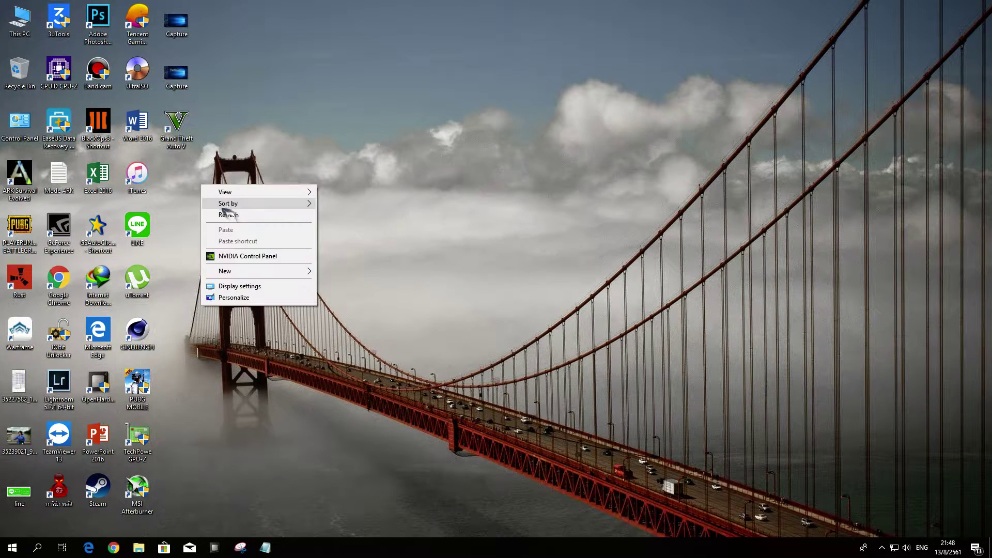
{"action": "left_click", "coordinate": [229, 214]}
{"action": "right_click", "coordinate": [204, 172]}
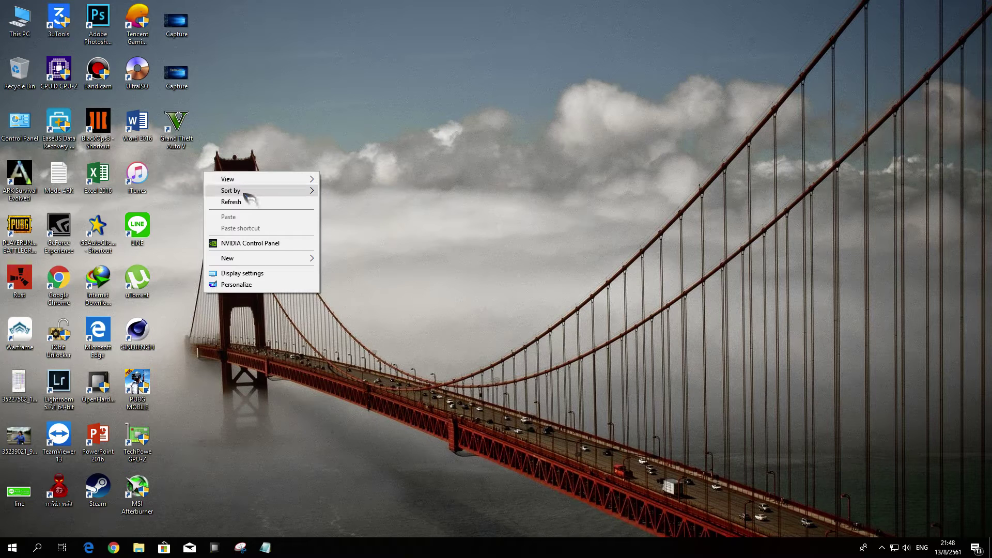
{"action": "mouse_move", "coordinate": [246, 195]}
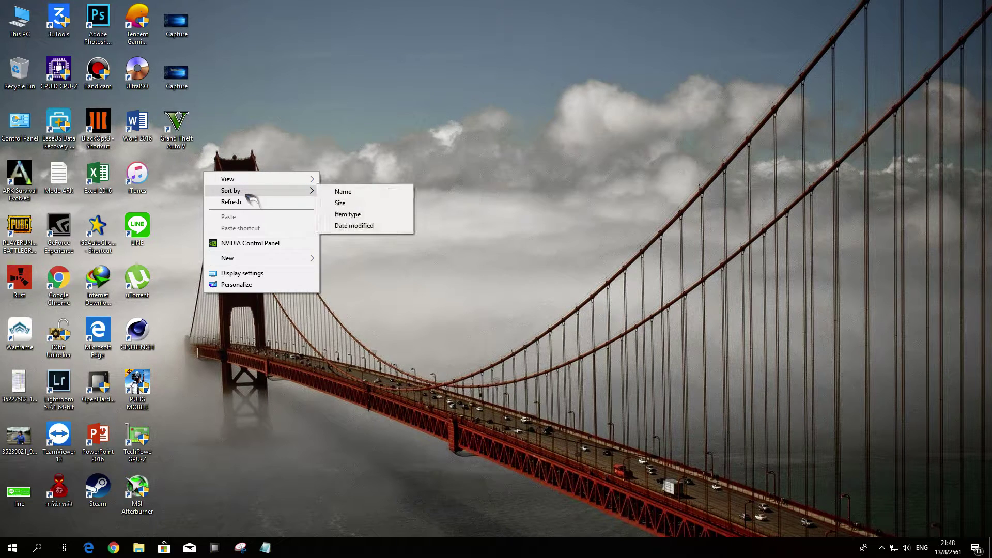
{"action": "left_click", "coordinate": [331, 191]}
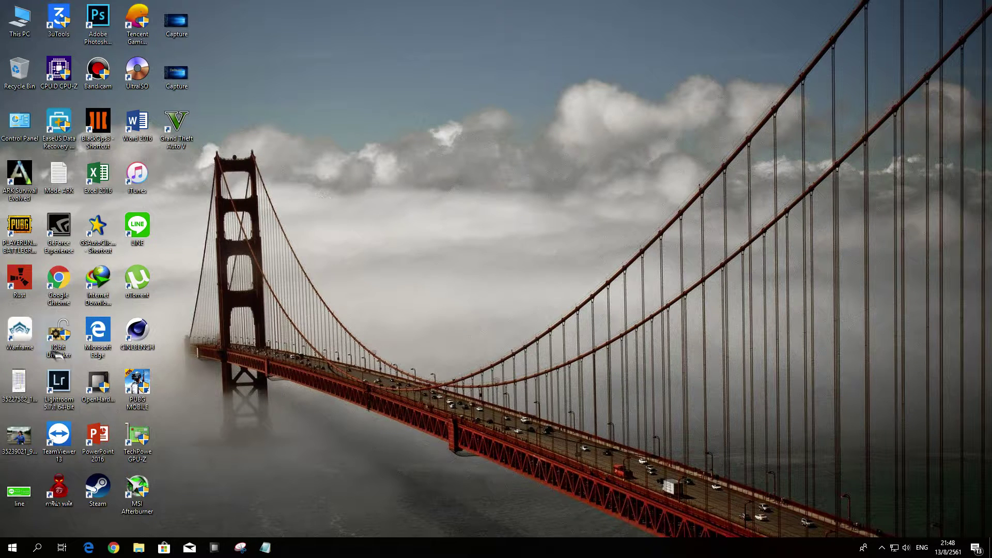
Open Windows Settings and go through Update & Security and Windows Security to Virus & threat protection
{"action": "left_click", "coordinate": [12, 548]}
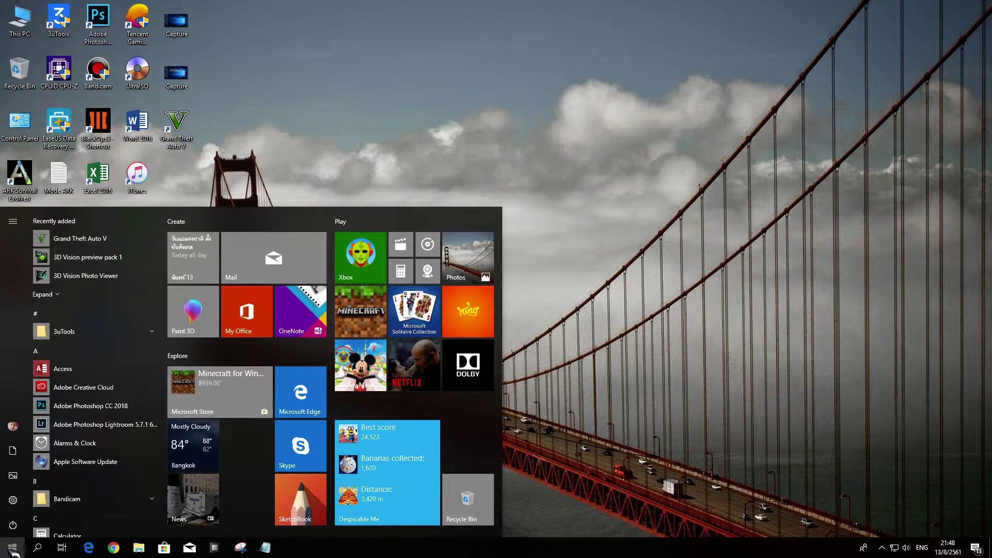
{"action": "left_click", "coordinate": [12, 500]}
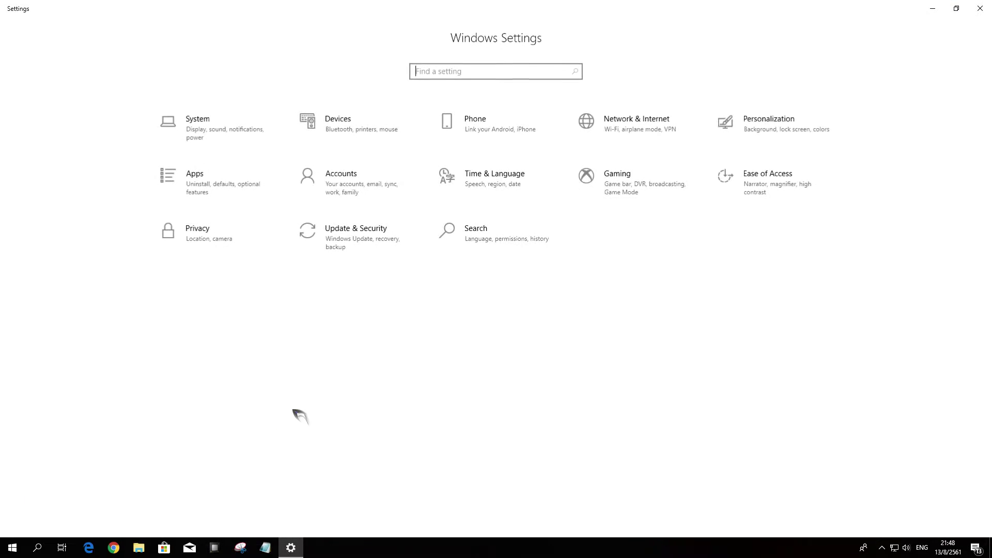
{"action": "left_click", "coordinate": [343, 237]}
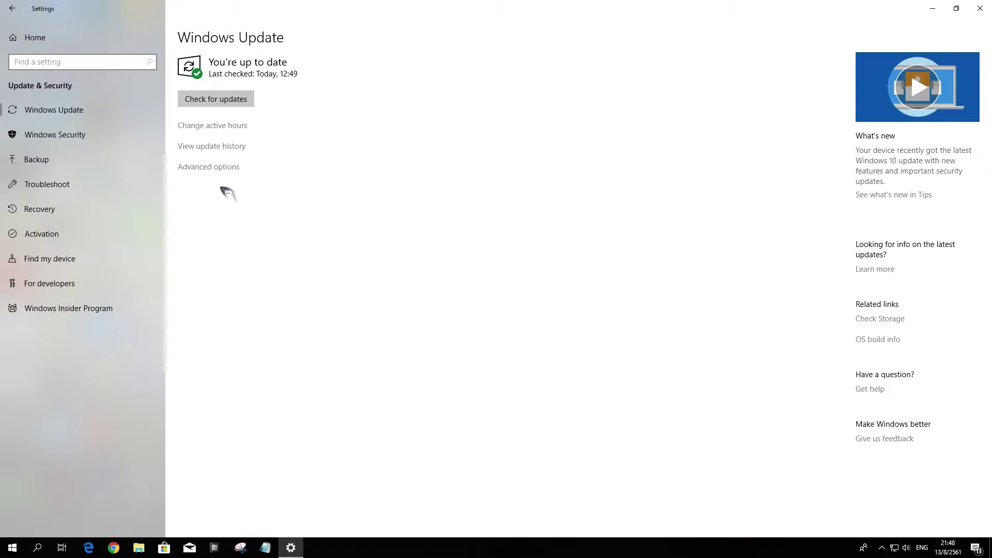
{"action": "left_click", "coordinate": [77, 137]}
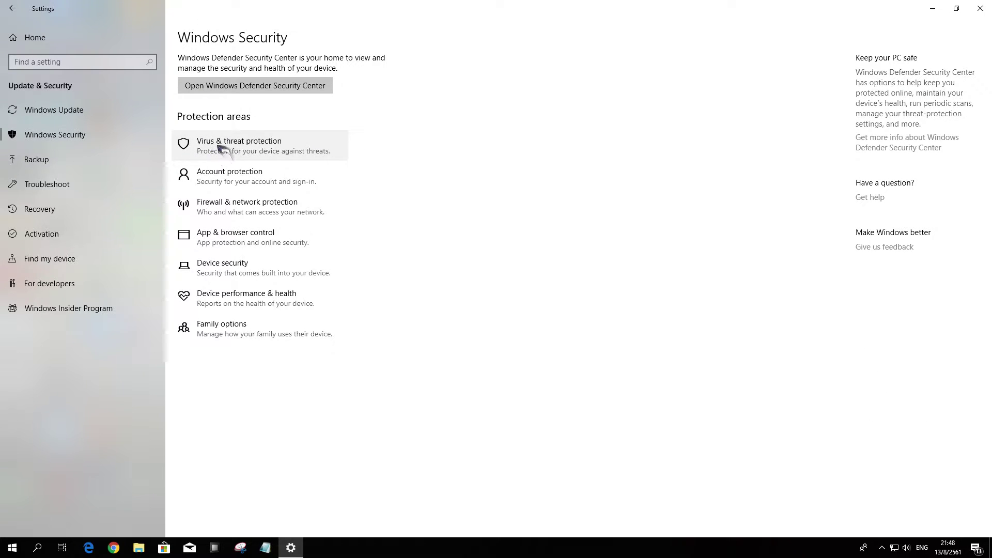
{"action": "left_click", "coordinate": [268, 148]}
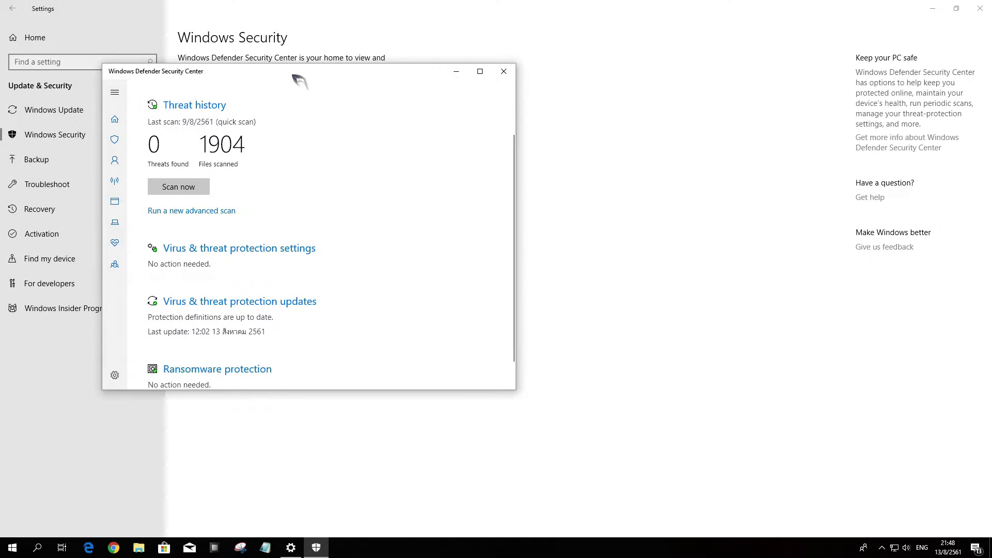
Move the Windows Defender Security Center window clear of the protection areas list and open its Virus & threat protection settings
{"action": "left_click_drag", "start_coordinate": [295, 72], "coordinate": [492, 95]}
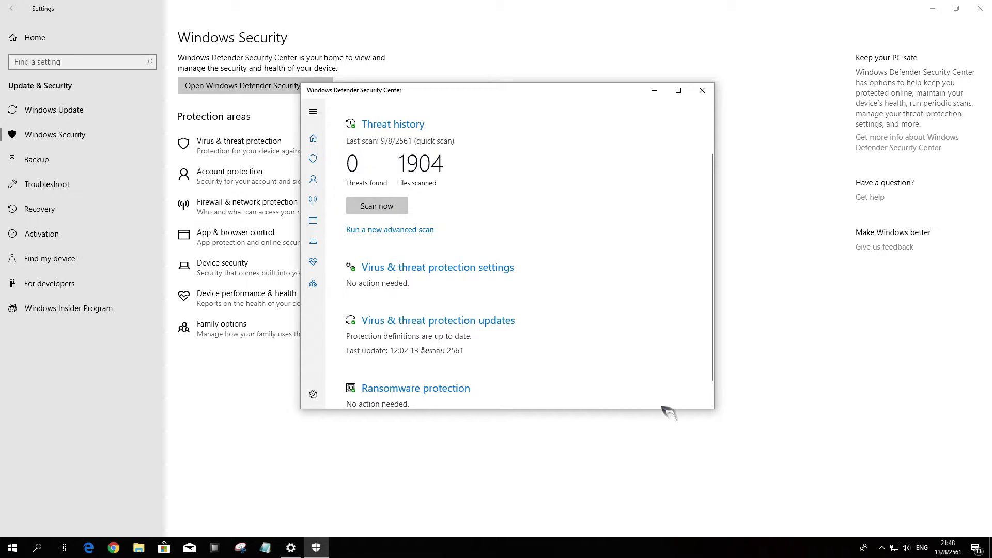
{"action": "left_click", "coordinate": [884, 549]}
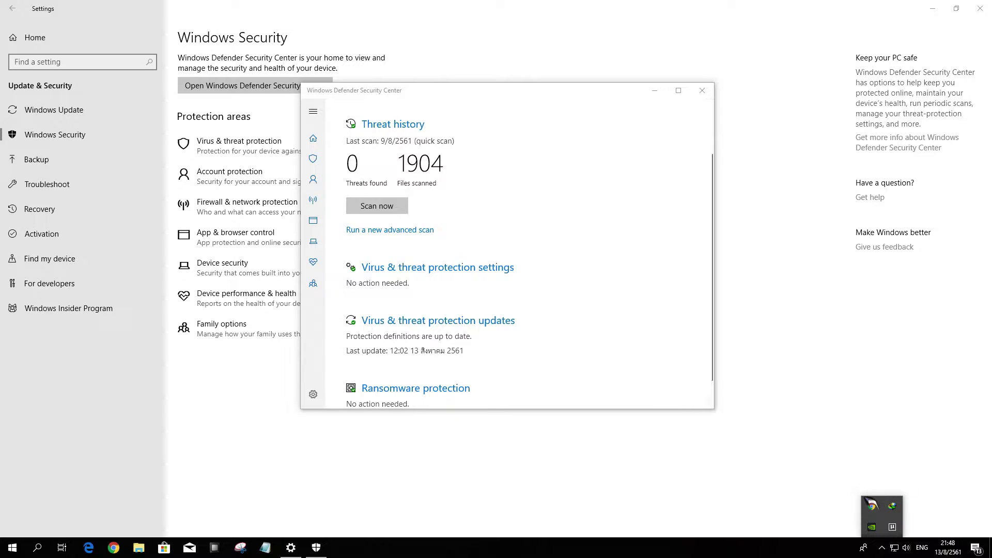
{"action": "left_click_drag", "start_coordinate": [517, 96], "coordinate": [602, 123]}
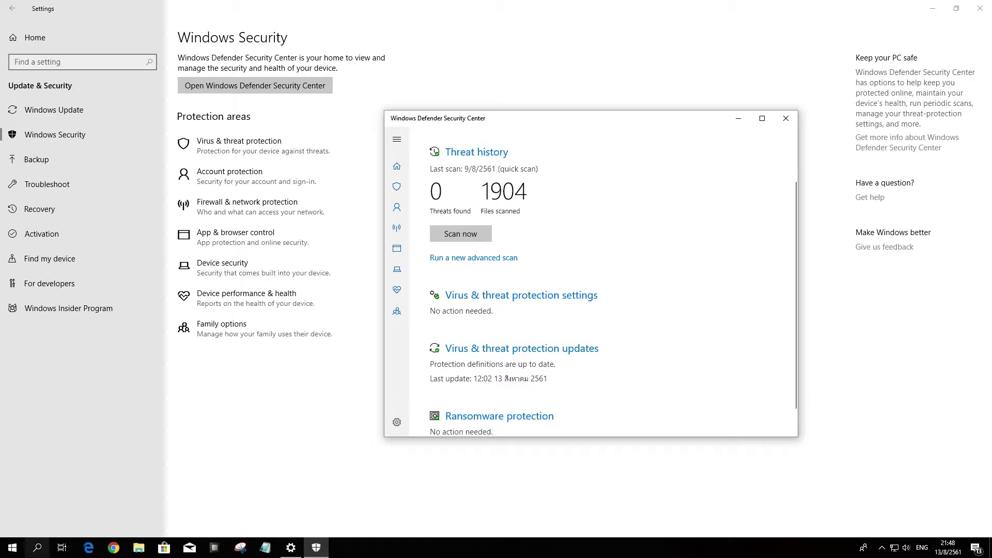
{"action": "scroll", "coordinate": [603, 279], "scroll_direction": "down", "scroll_amount": 1}
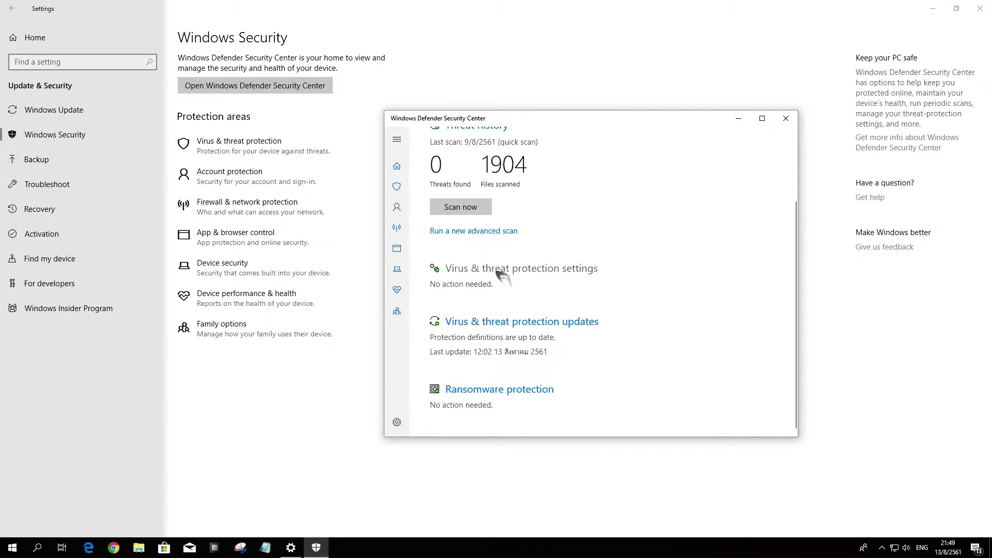
{"action": "left_click", "coordinate": [457, 270]}
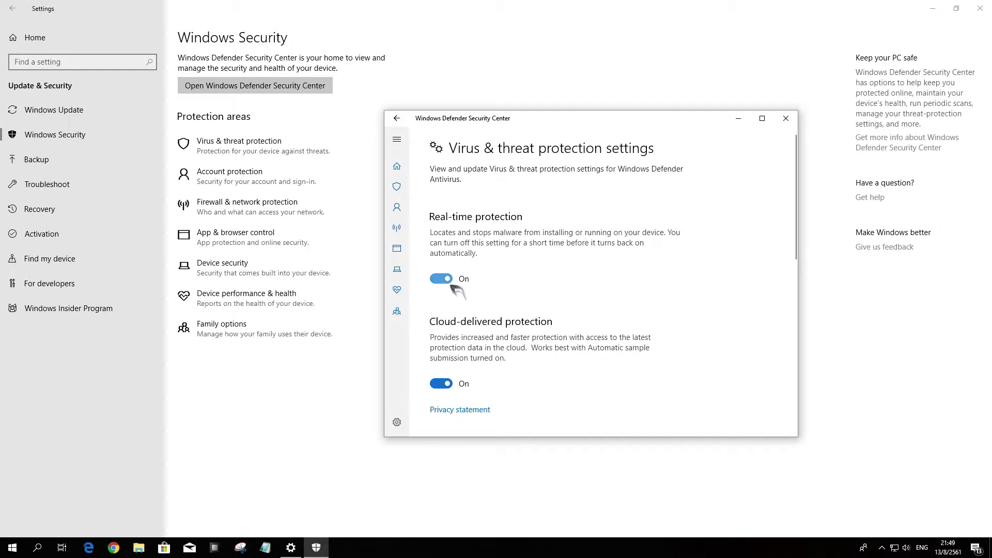
Turn off real-time protection, cloud-delivered protection and automatic sample submission
{"action": "scroll", "coordinate": [468, 336], "scroll_direction": "down", "scroll_amount": 1}
{"action": "scroll", "coordinate": [465, 331], "scroll_direction": "down", "scroll_amount": 2}
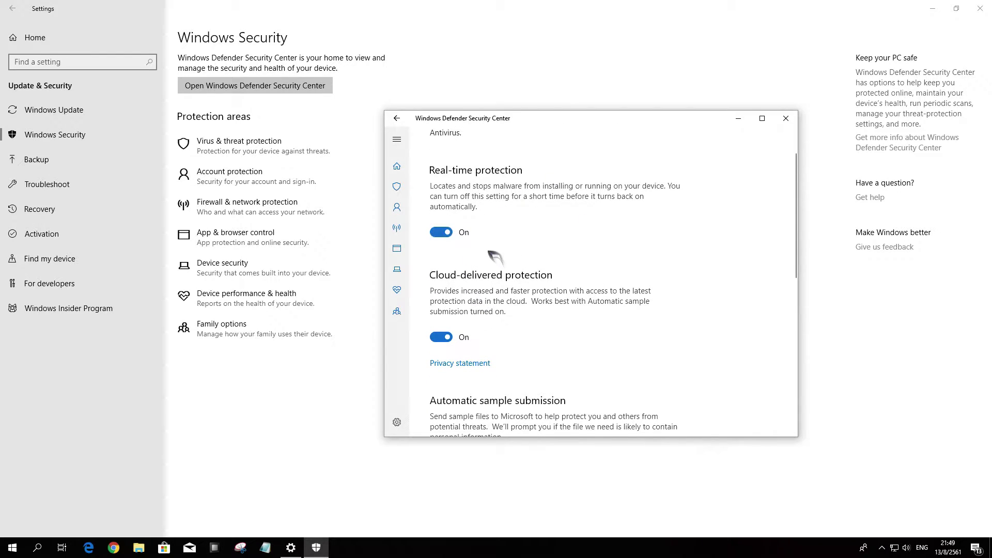
{"action": "scroll", "coordinate": [495, 255], "scroll_direction": "down", "scroll_amount": 6}
{"action": "scroll", "coordinate": [454, 334], "scroll_direction": "up", "scroll_amount": 8}
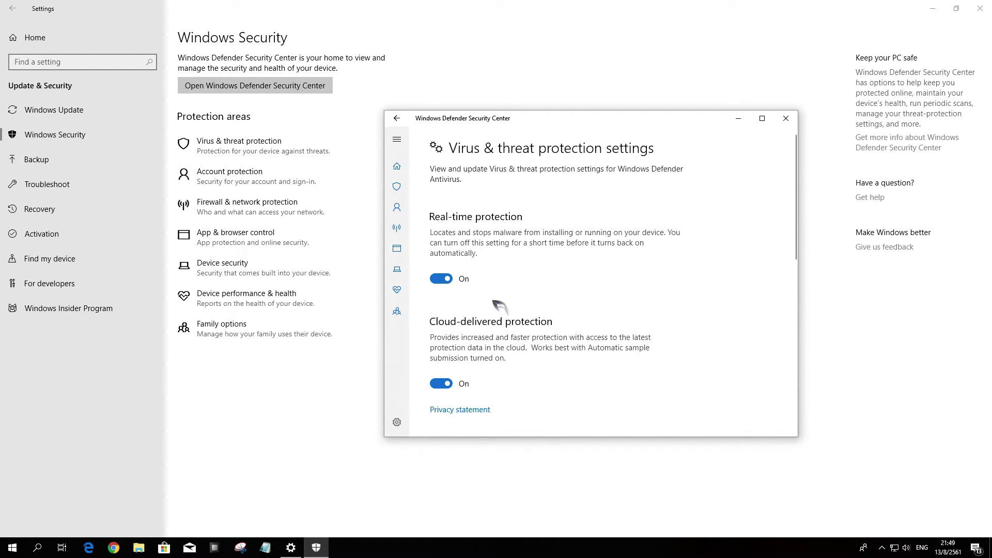
{"action": "scroll", "coordinate": [474, 339], "scroll_direction": "down", "scroll_amount": 5}
{"action": "scroll", "coordinate": [467, 362], "scroll_direction": "up", "scroll_amount": 2}
{"action": "left_click", "coordinate": [445, 187]}
{"action": "left_click", "coordinate": [442, 311]}
{"action": "scroll", "coordinate": [445, 361], "scroll_direction": "down", "scroll_amount": 2}
{"action": "left_click", "coordinate": [442, 396]}
{"action": "scroll", "coordinate": [607, 347], "scroll_direction": "down", "scroll_amount": 10}
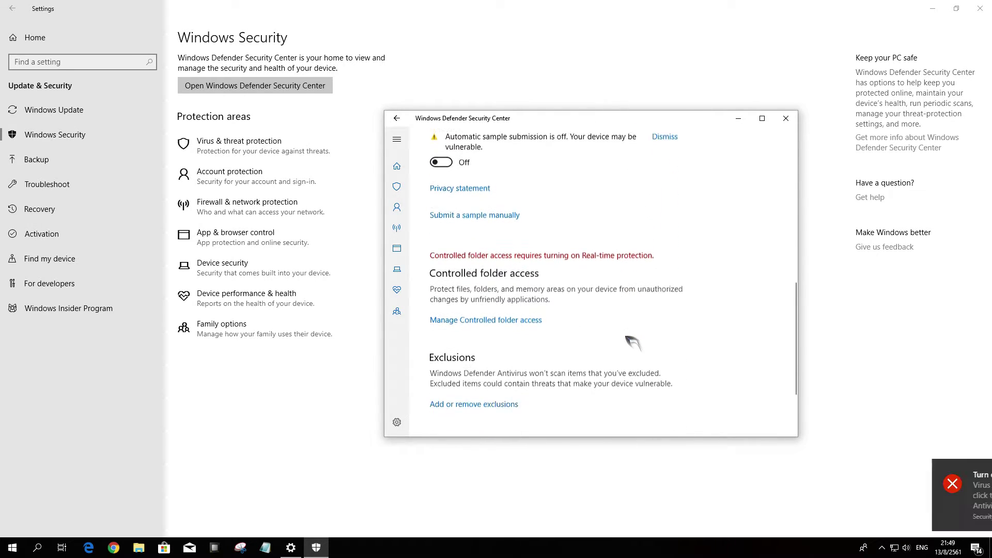
{"action": "scroll", "coordinate": [632, 341], "scroll_direction": "up", "scroll_amount": 14}
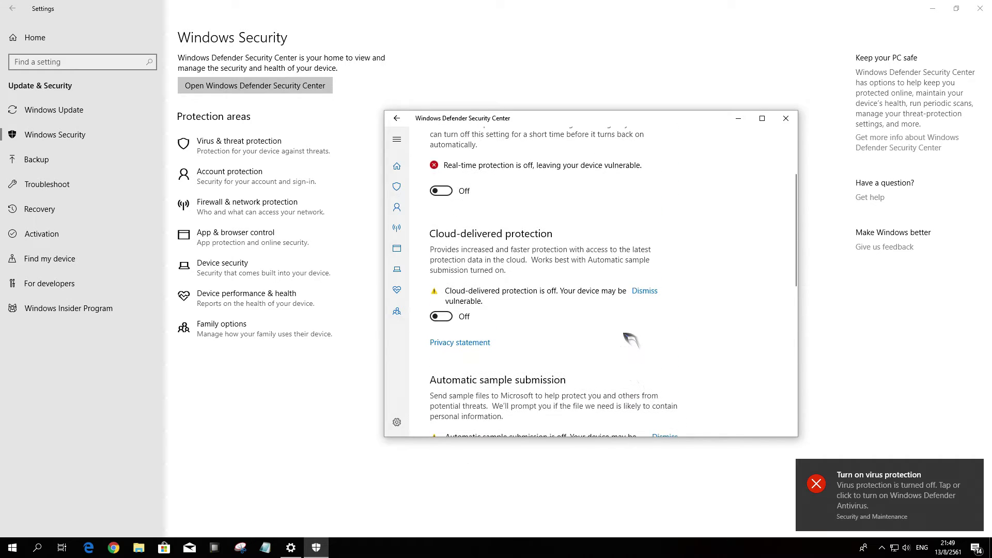
{"action": "scroll", "coordinate": [630, 339], "scroll_direction": "down", "scroll_amount": 20}
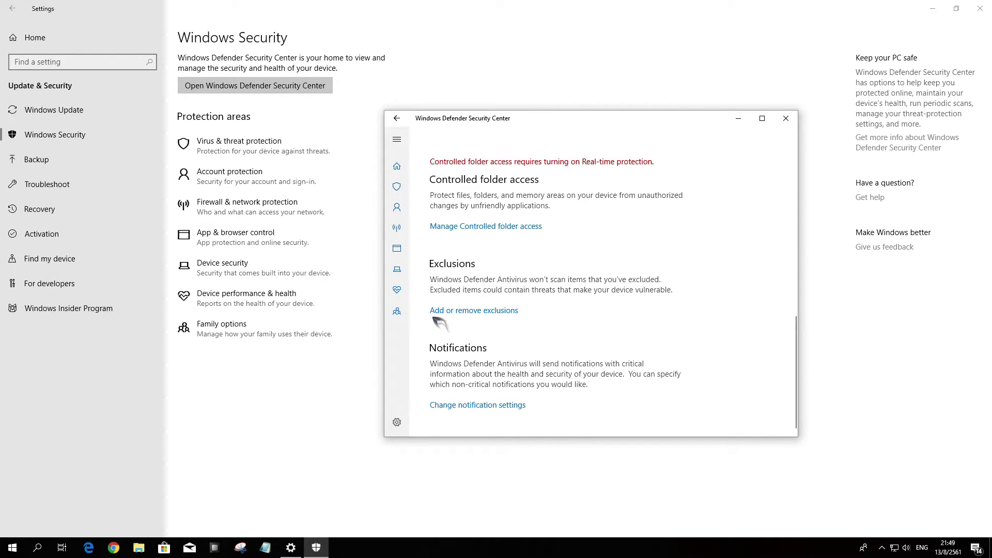
Open the Windows Defender Antivirus exclusions, look through the list and start adding a folder exclusion
{"action": "left_click", "coordinate": [467, 311]}
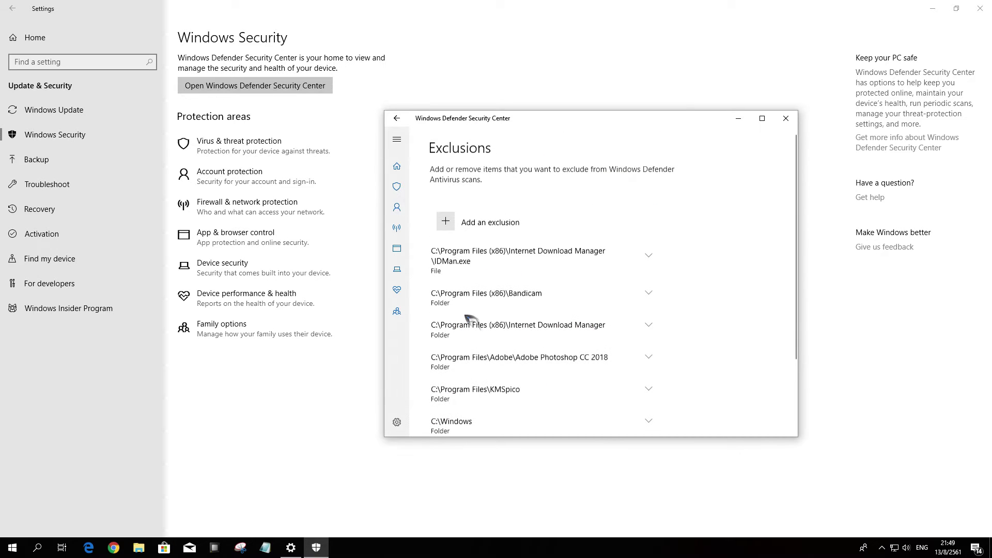
{"action": "scroll", "coordinate": [491, 310], "scroll_direction": "down", "scroll_amount": 3}
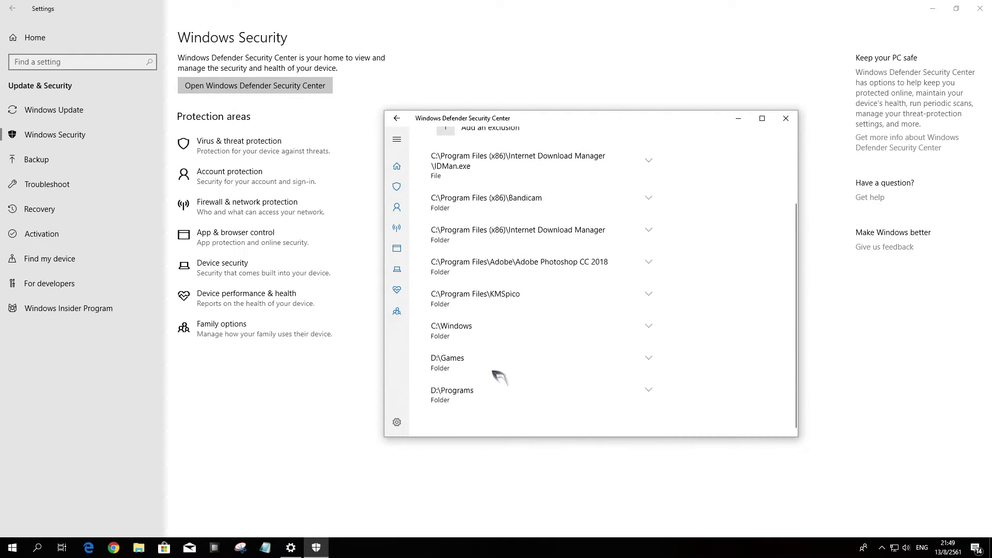
{"action": "scroll", "coordinate": [454, 283], "scroll_direction": "up", "scroll_amount": 3}
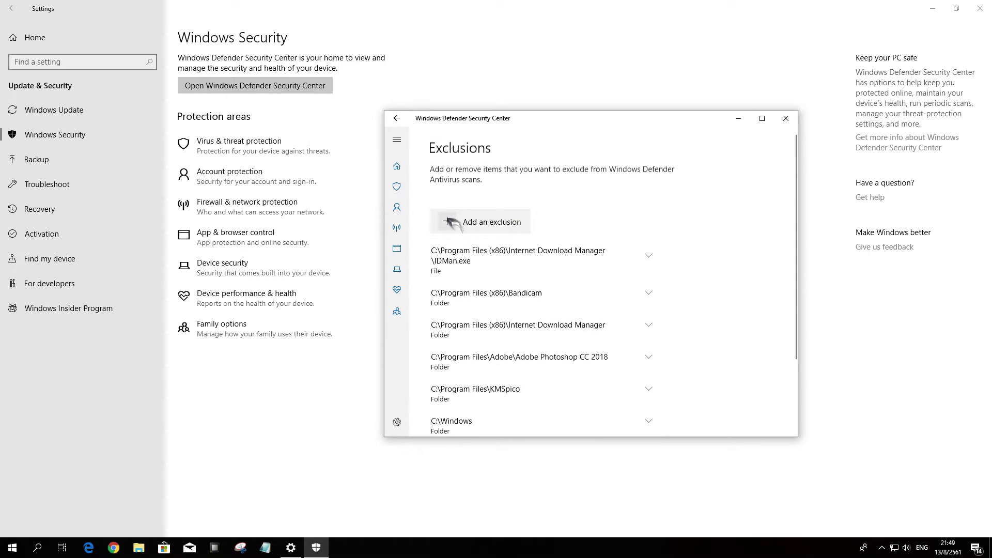
{"action": "left_click", "coordinate": [459, 224]}
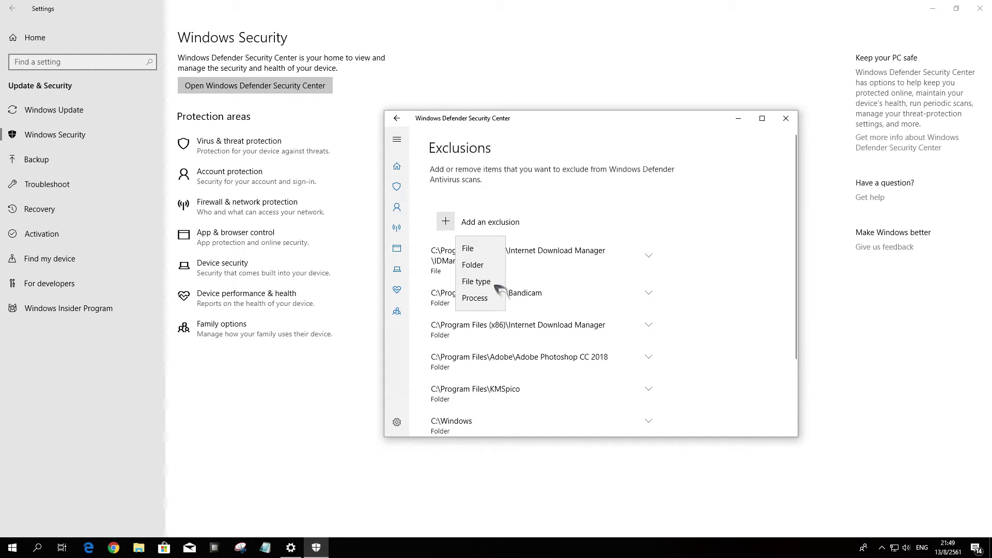
{"action": "left_click", "coordinate": [473, 265]}
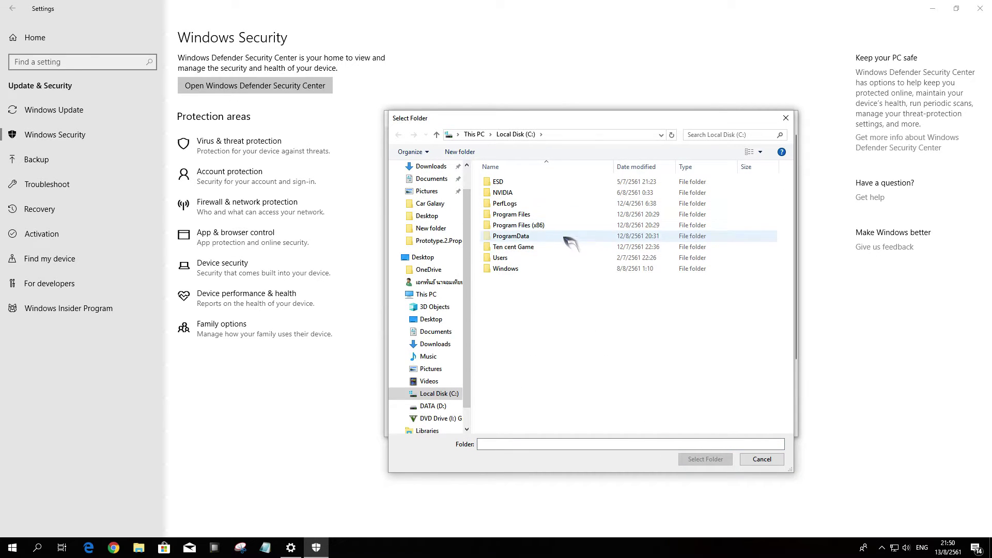
{"action": "double_click", "coordinate": [537, 236]}
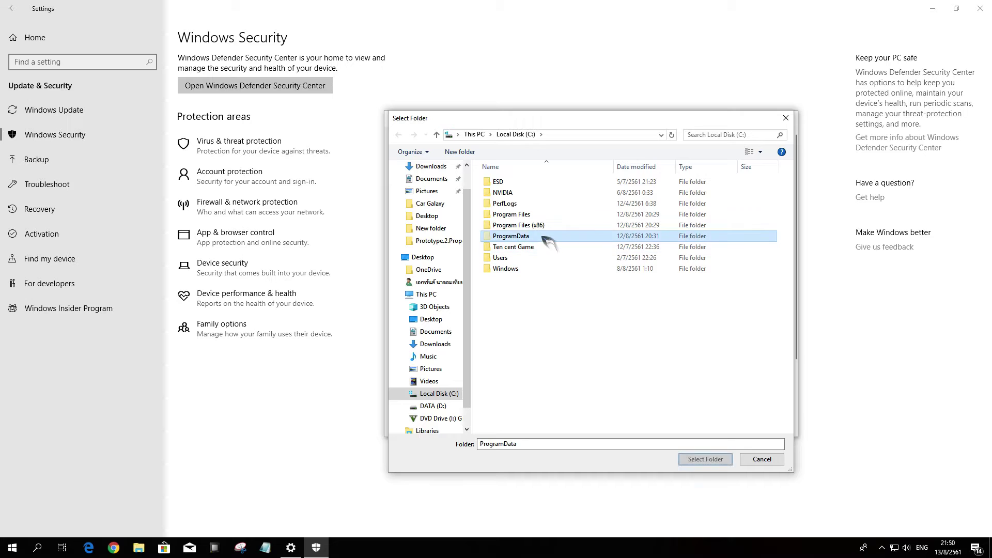
{"action": "left_click", "coordinate": [544, 344]}
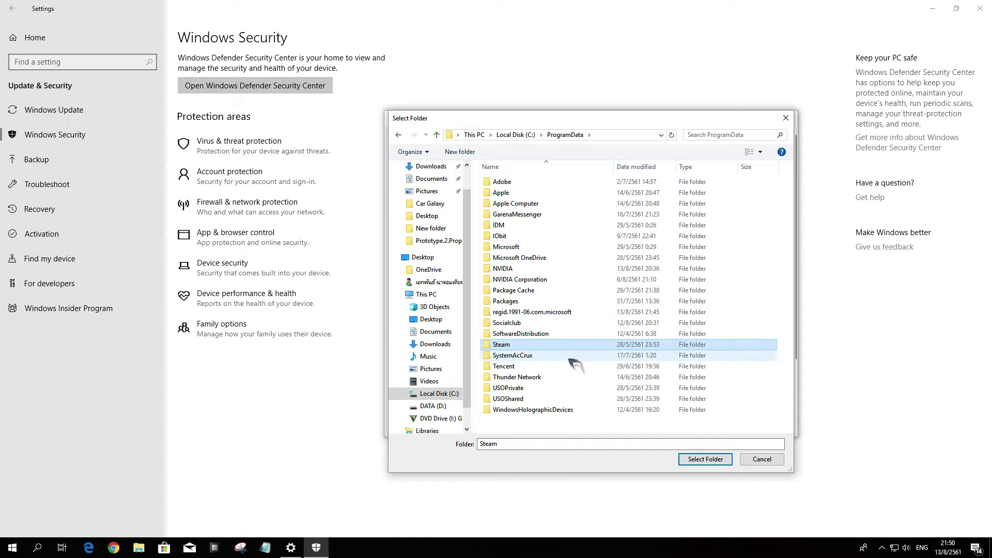
{"action": "left_click", "coordinate": [543, 203]}
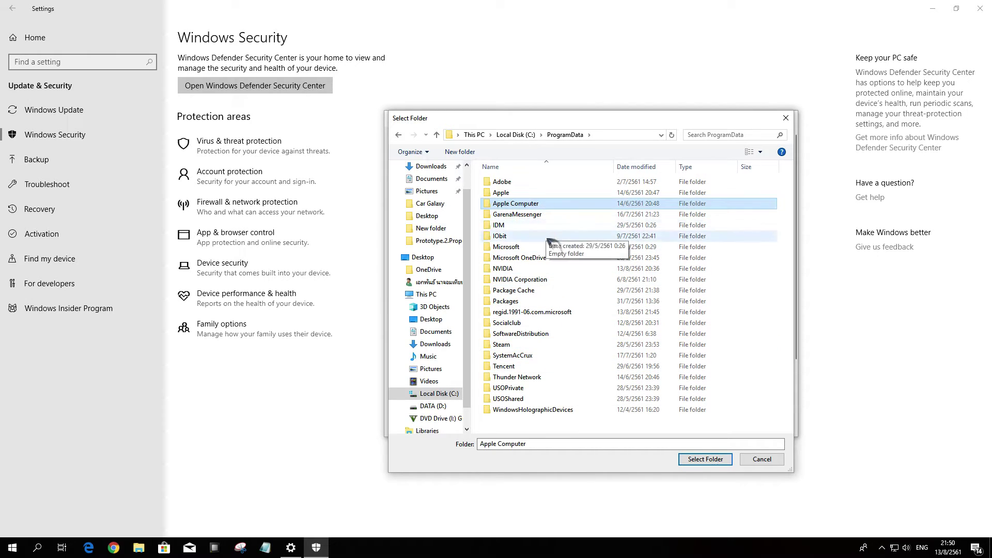
{"action": "left_click", "coordinate": [398, 135]}
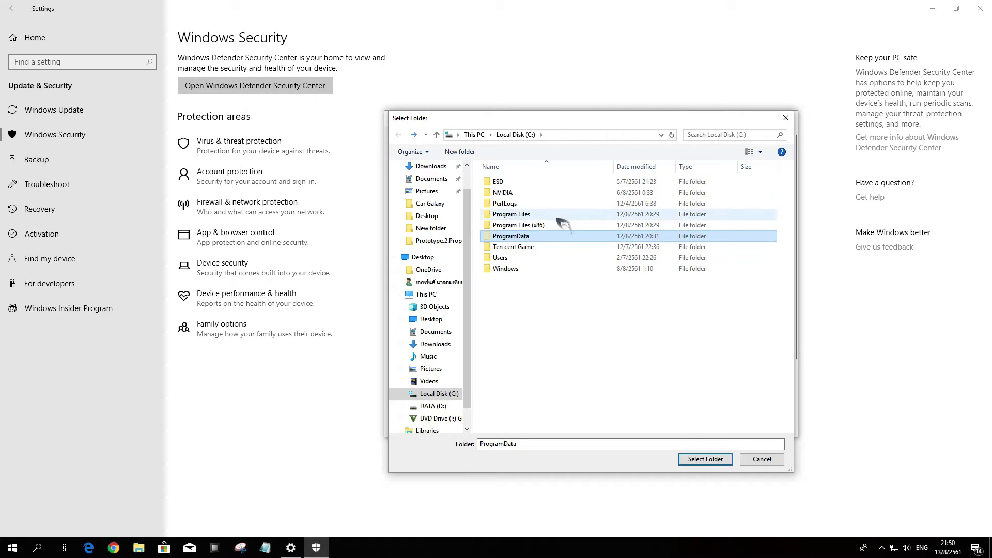
{"action": "left_click", "coordinate": [441, 395]}
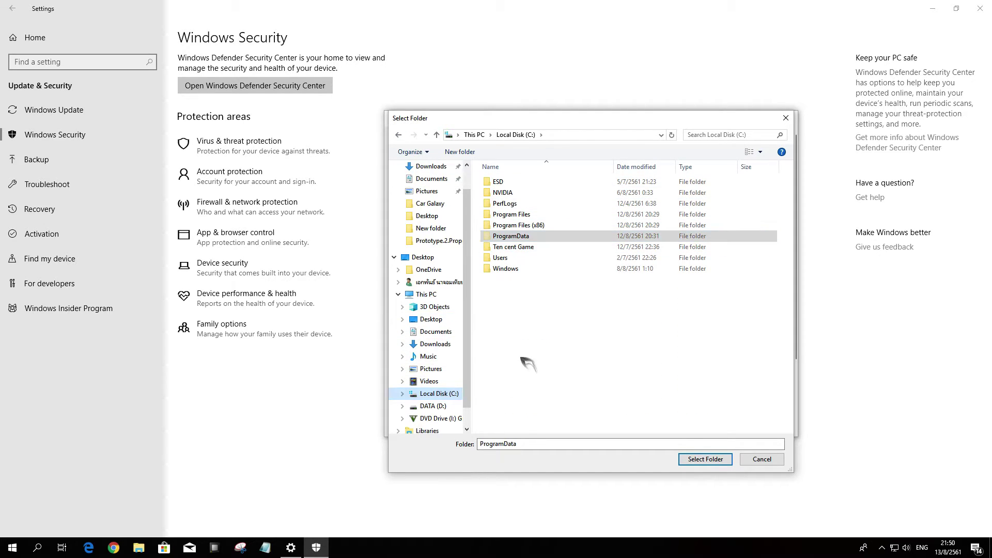
Choose the Program Files folder on Local Disk (C:) as the exclusion and check it in the exclusions list
{"action": "left_click", "coordinate": [545, 227]}
{"action": "left_click", "coordinate": [544, 215]}
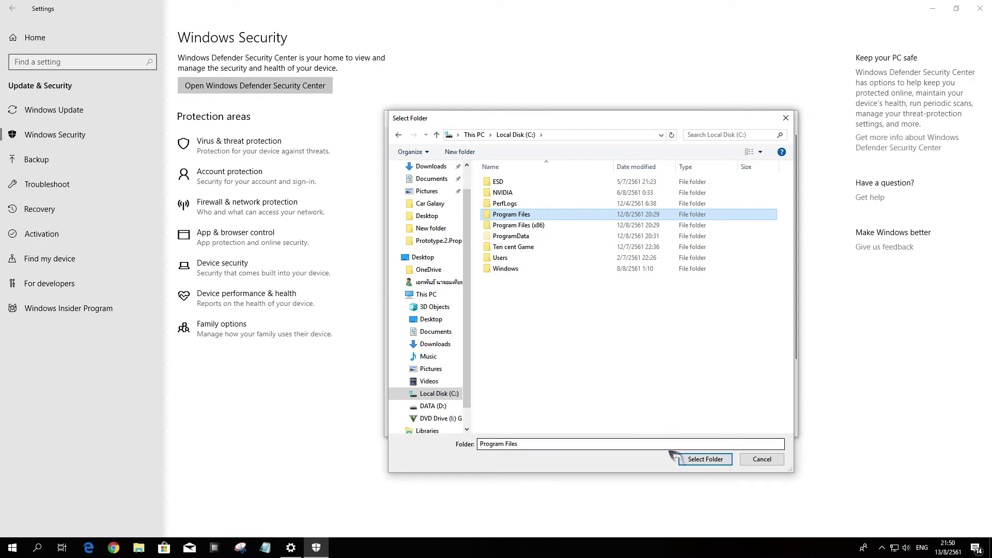
{"action": "left_click", "coordinate": [689, 459]}
{"action": "scroll", "coordinate": [545, 310], "scroll_direction": "down", "scroll_amount": 3}
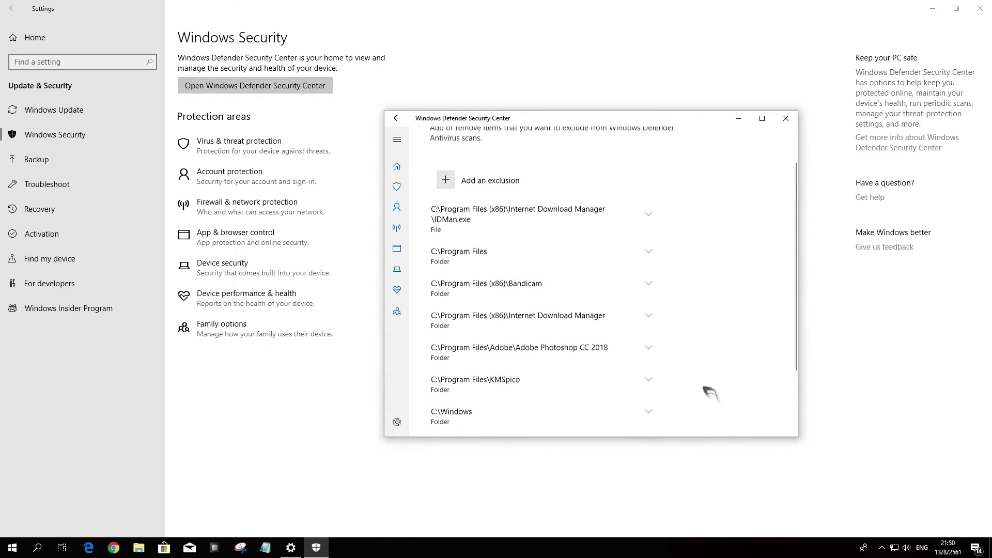
{"action": "scroll", "coordinate": [545, 305], "scroll_direction": "down", "scroll_amount": 2}
{"action": "scroll", "coordinate": [532, 377], "scroll_direction": "up", "scroll_amount": 4}
{"action": "left_click", "coordinate": [452, 220]}
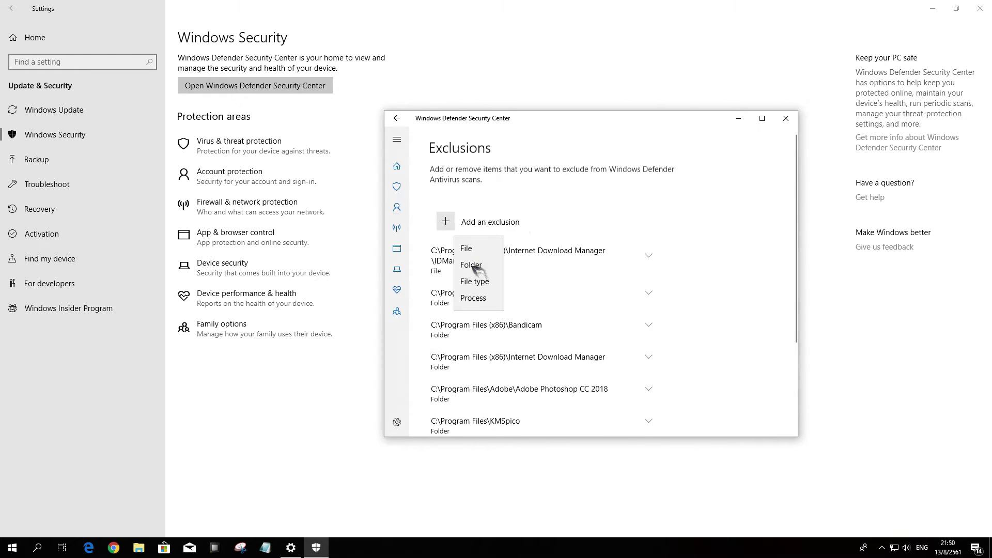
{"action": "left_click", "coordinate": [715, 272]}
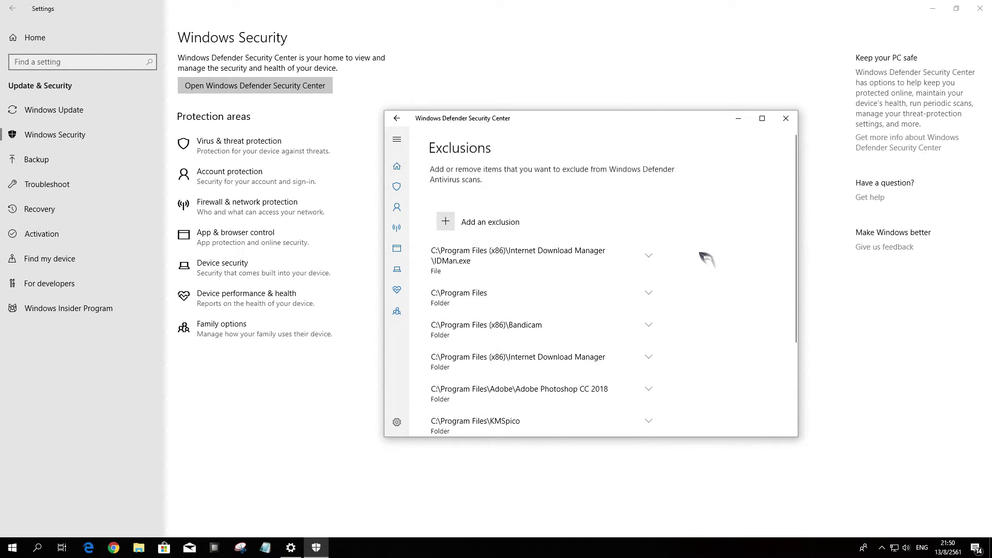
Return to the protection settings and turn on real-time protection, cloud-delivered protection and automatic sample submission
{"action": "left_click", "coordinate": [397, 118]}
{"action": "scroll", "coordinate": [465, 310], "scroll_direction": "down", "scroll_amount": 1}
{"action": "left_click", "coordinate": [441, 273]}
{"action": "scroll", "coordinate": [463, 305], "scroll_direction": "down", "scroll_amount": 2}
{"action": "left_click", "coordinate": [441, 328]}
{"action": "scroll", "coordinate": [481, 336], "scroll_direction": "down", "scroll_amount": 2}
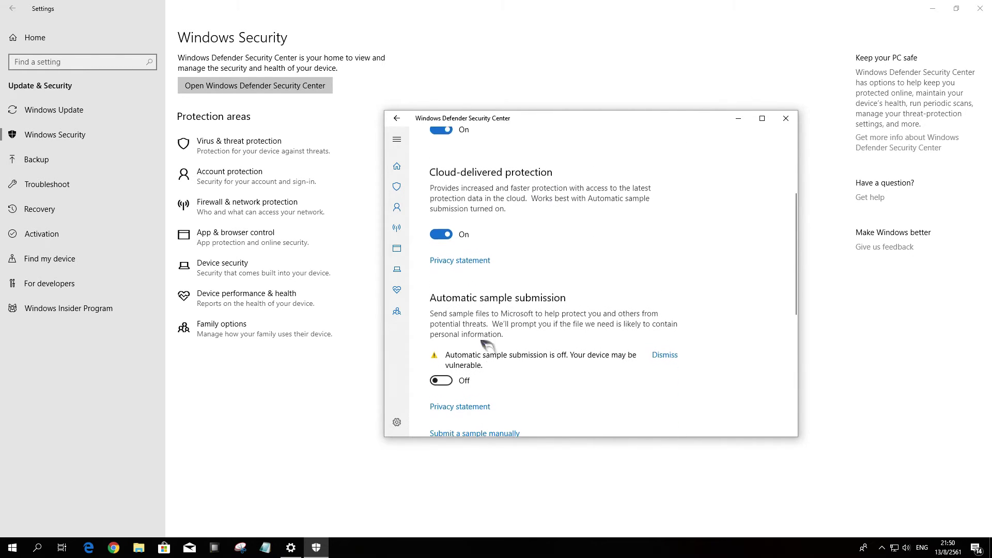
{"action": "left_click", "coordinate": [442, 372]}
{"action": "scroll", "coordinate": [516, 362], "scroll_direction": "down", "scroll_amount": 1}
{"action": "scroll", "coordinate": [557, 358], "scroll_direction": "down", "scroll_amount": 4}
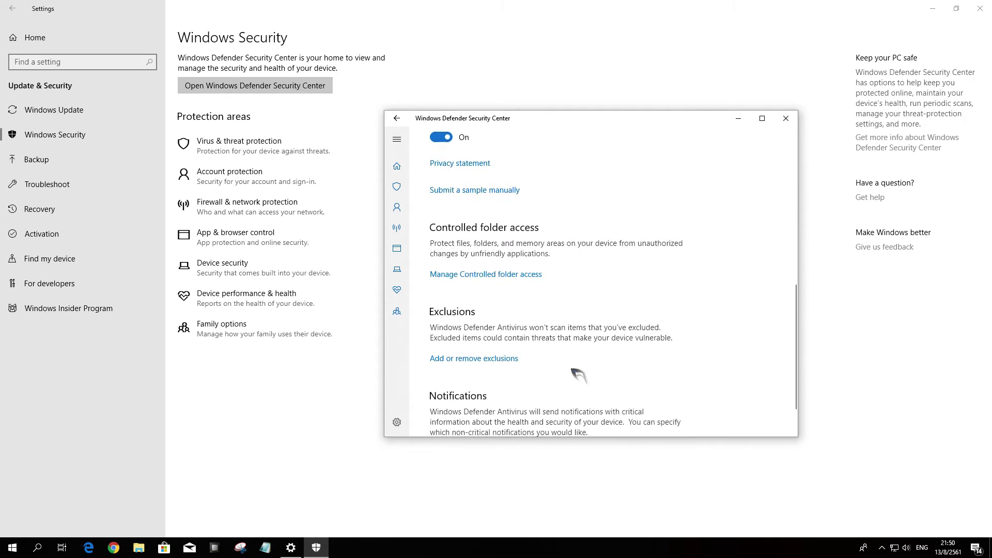
Check the protection switches in the Virus & threat protection settings and close both the Windows Defender Security Center and Settings windows
{"action": "scroll", "coordinate": [635, 317], "scroll_direction": "up", "scroll_amount": 5}
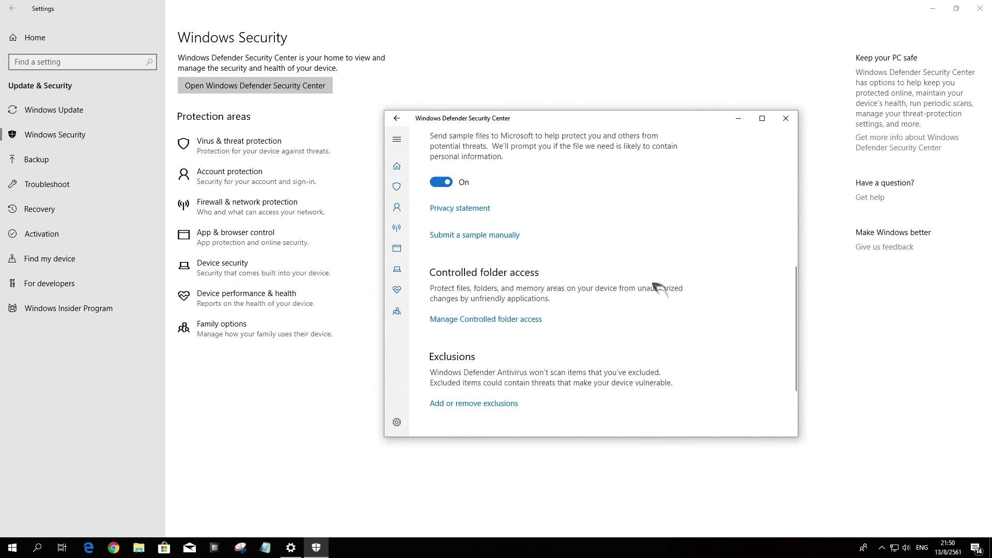
{"action": "scroll", "coordinate": [594, 191], "scroll_direction": "up", "scroll_amount": 1}
{"action": "left_click_drag", "start_coordinate": [491, 118], "coordinate": [556, 136]}
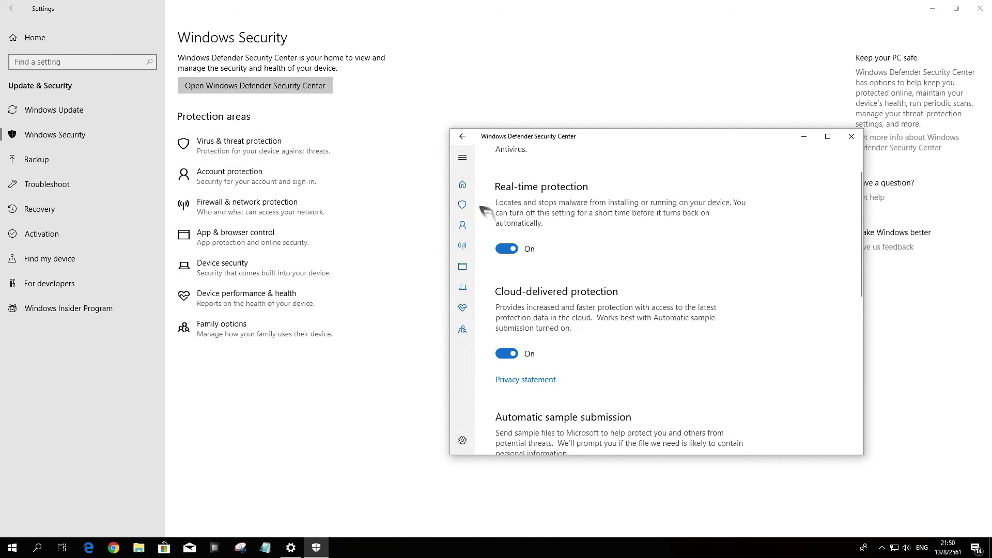
{"action": "scroll", "coordinate": [562, 209], "scroll_direction": "up", "scroll_amount": 2}
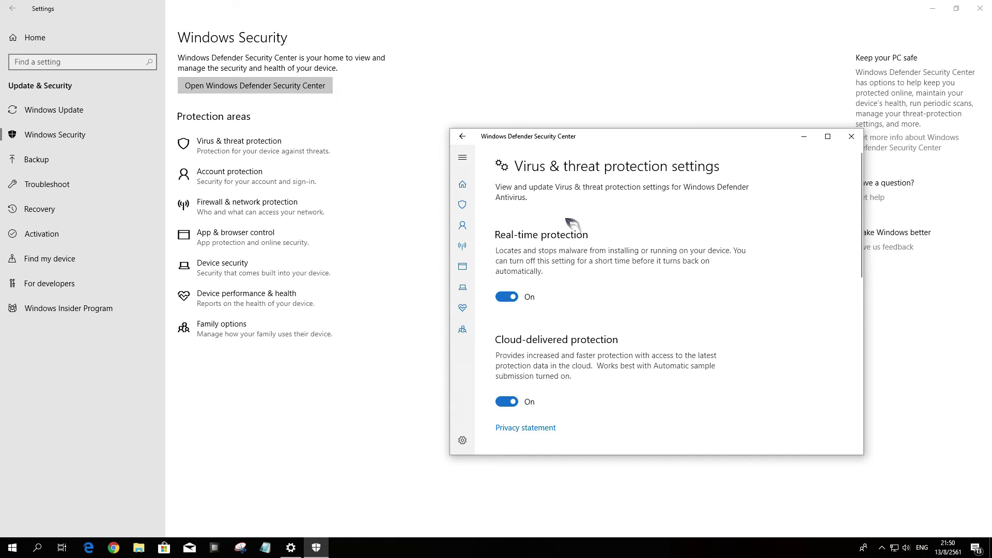
{"action": "left_click", "coordinate": [852, 137]}
{"action": "left_click", "coordinate": [980, 9]}
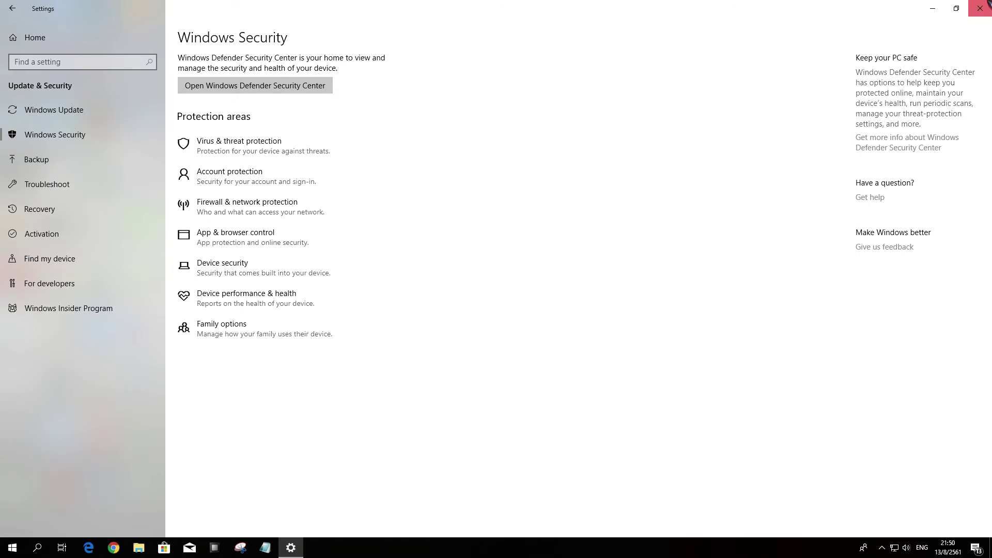
{"action": "left_click_drag", "start_coordinate": [465, 95], "coordinate": [6, 279]}
{"action": "left_click", "coordinate": [187, 195]}
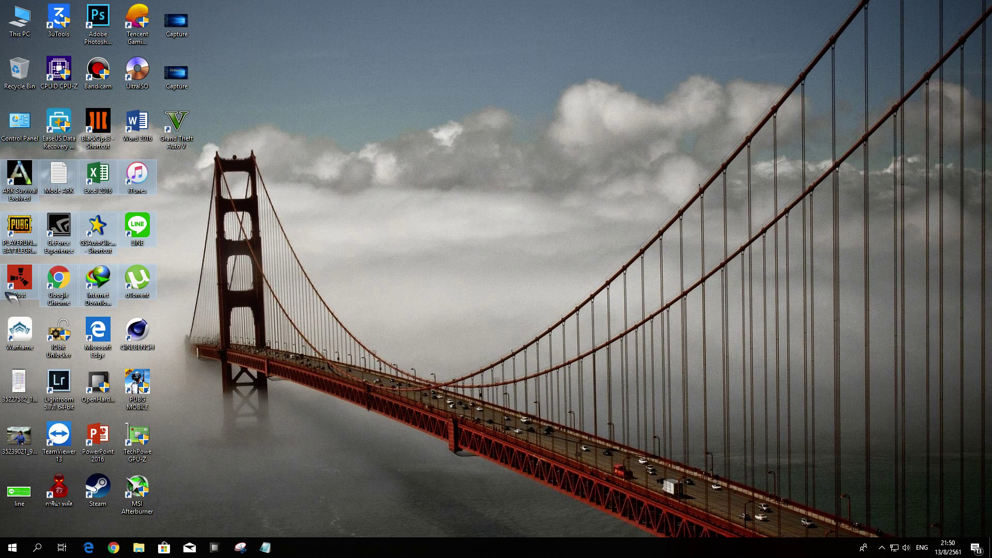
{"action": "left_click", "coordinate": [211, 263]}
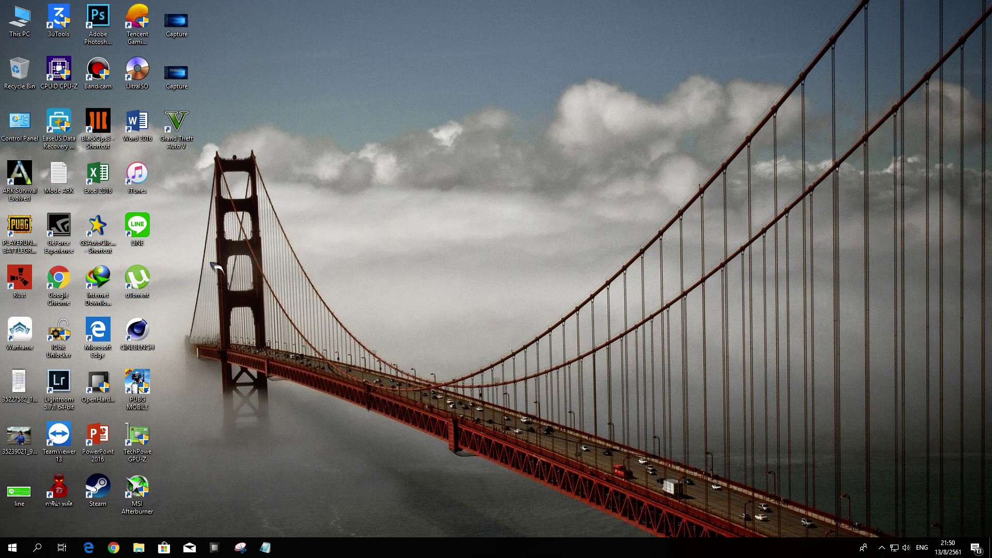